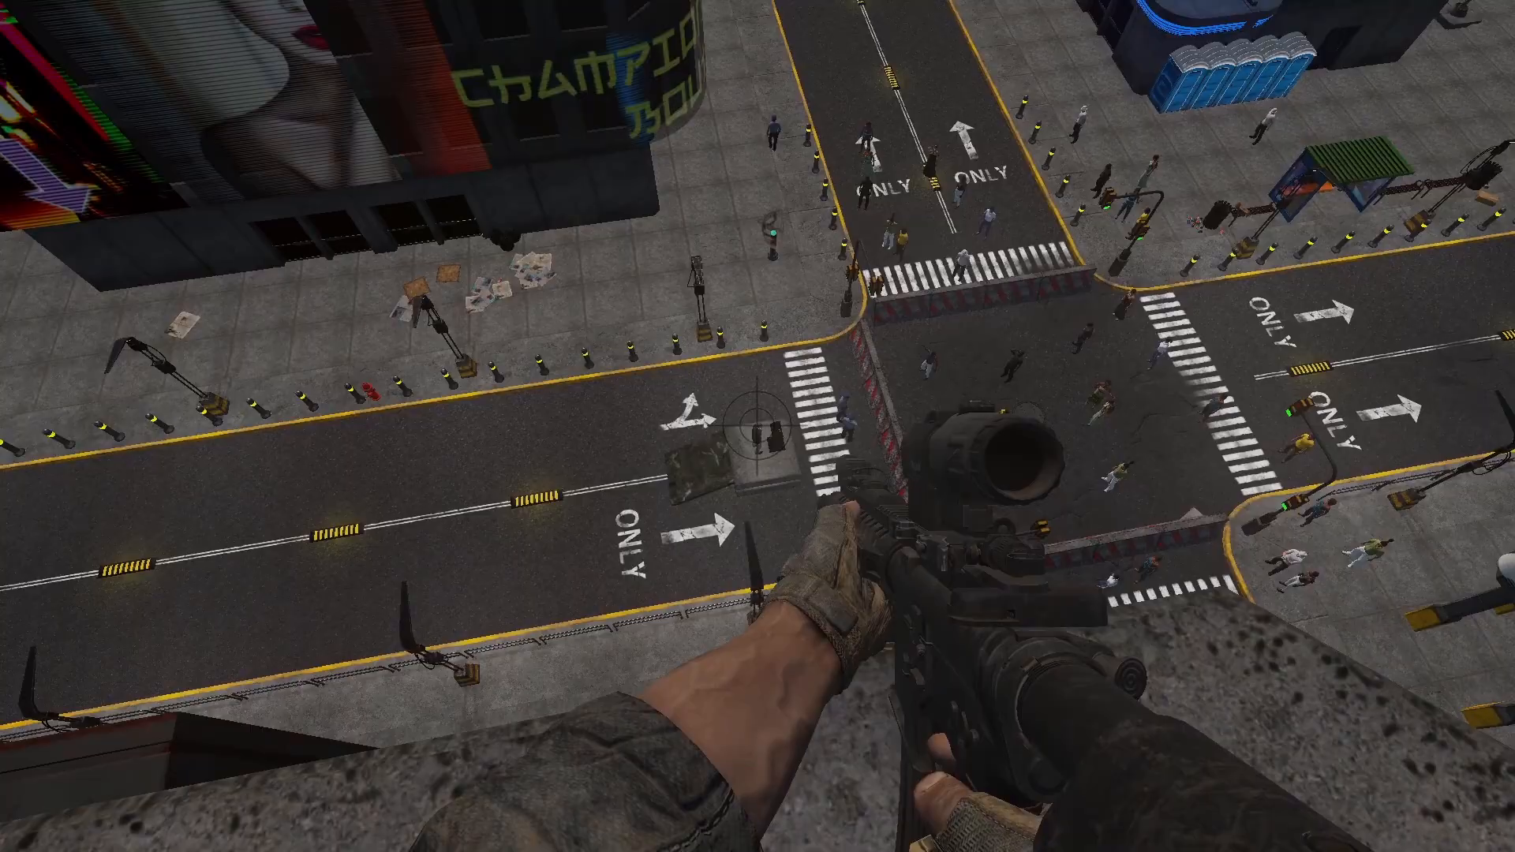
# Step: Check the crosshair in the test level with and without the rifle scope, and return to the level editor
pyautogui.rightClick(758, 427)
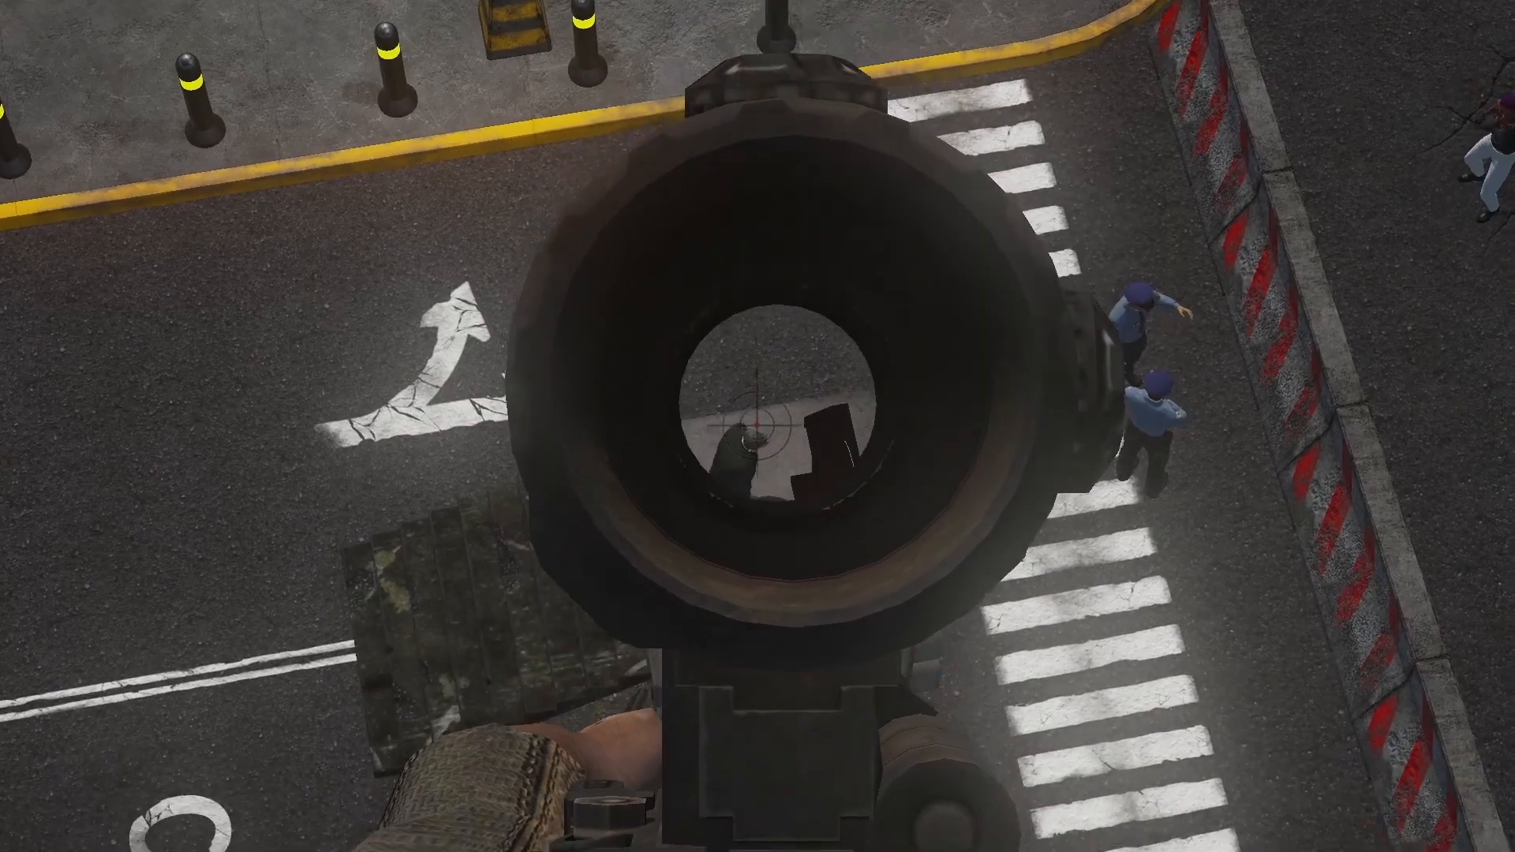
pyautogui.rightClick(757, 426)
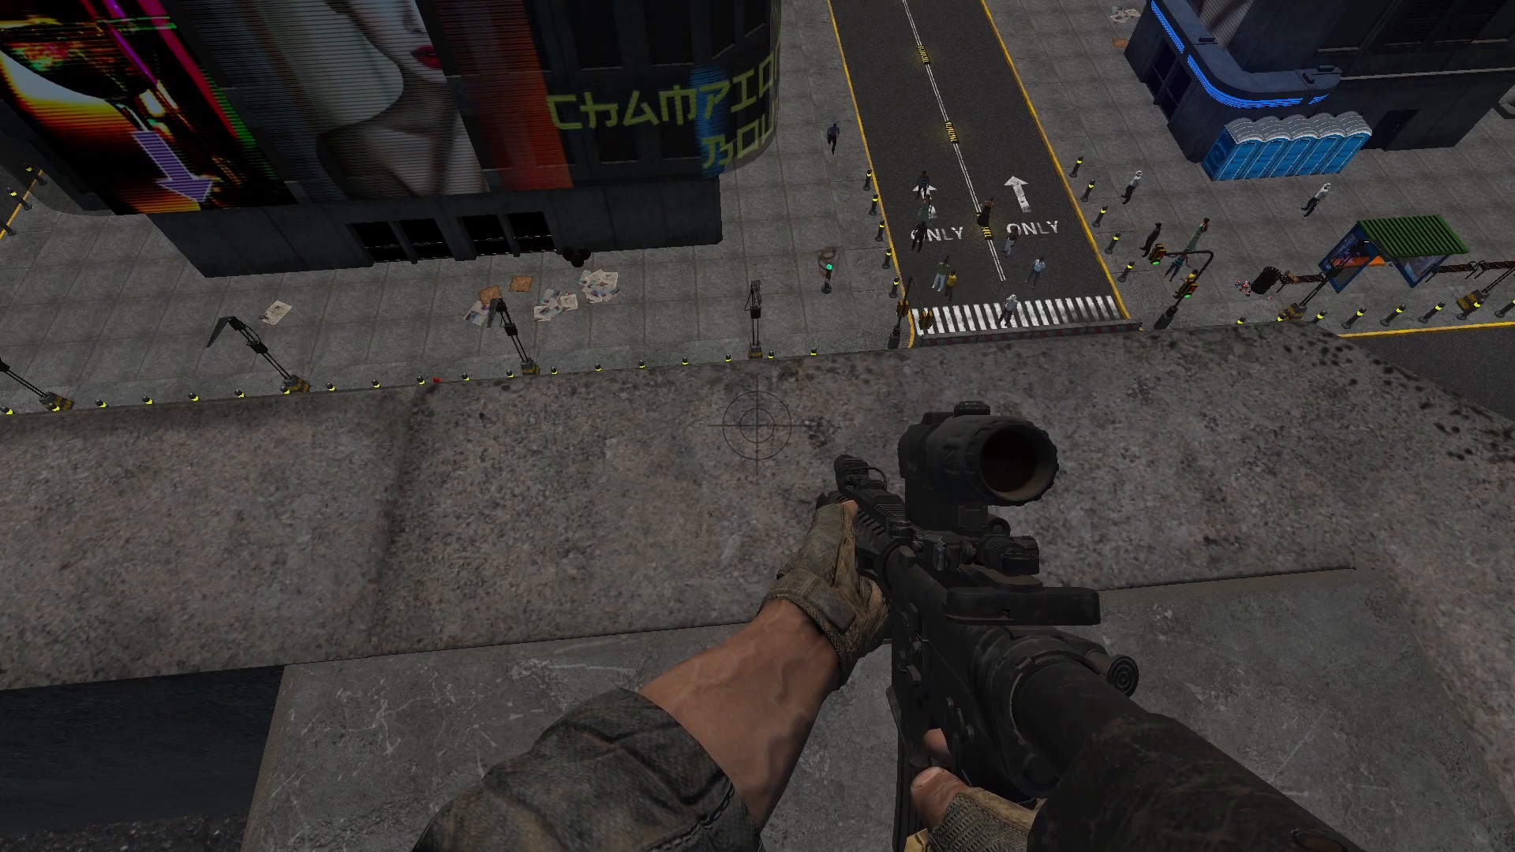
pyautogui.press('Escape')
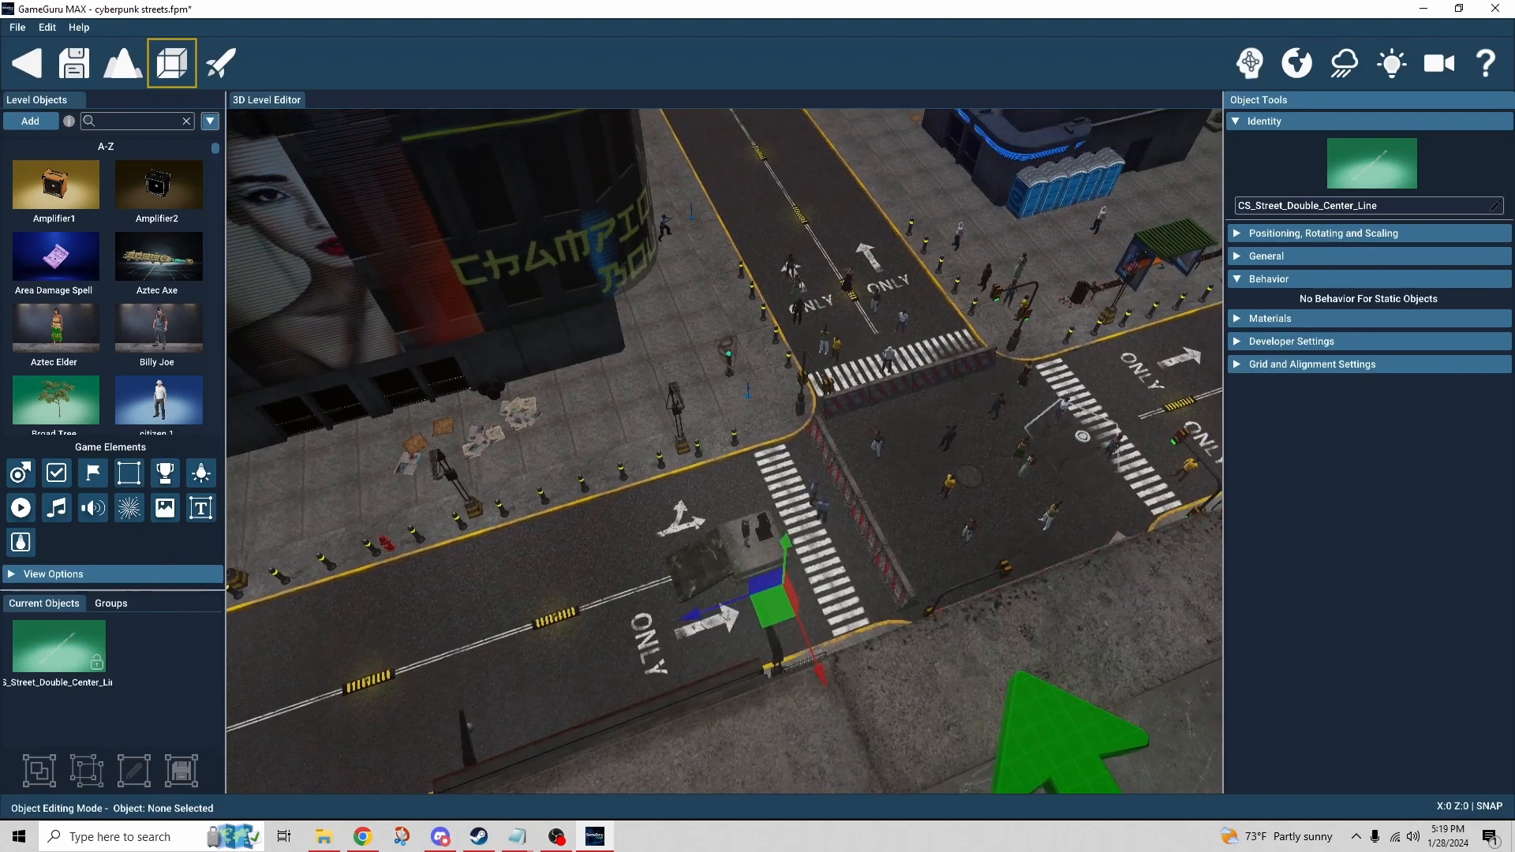
# Step: Select the rooftop sidewalk tile under the player start marker and review its Crosshair behavior settings
pyautogui.moveTo(724, 451); pyautogui.dragTo(750, 556, button='right')
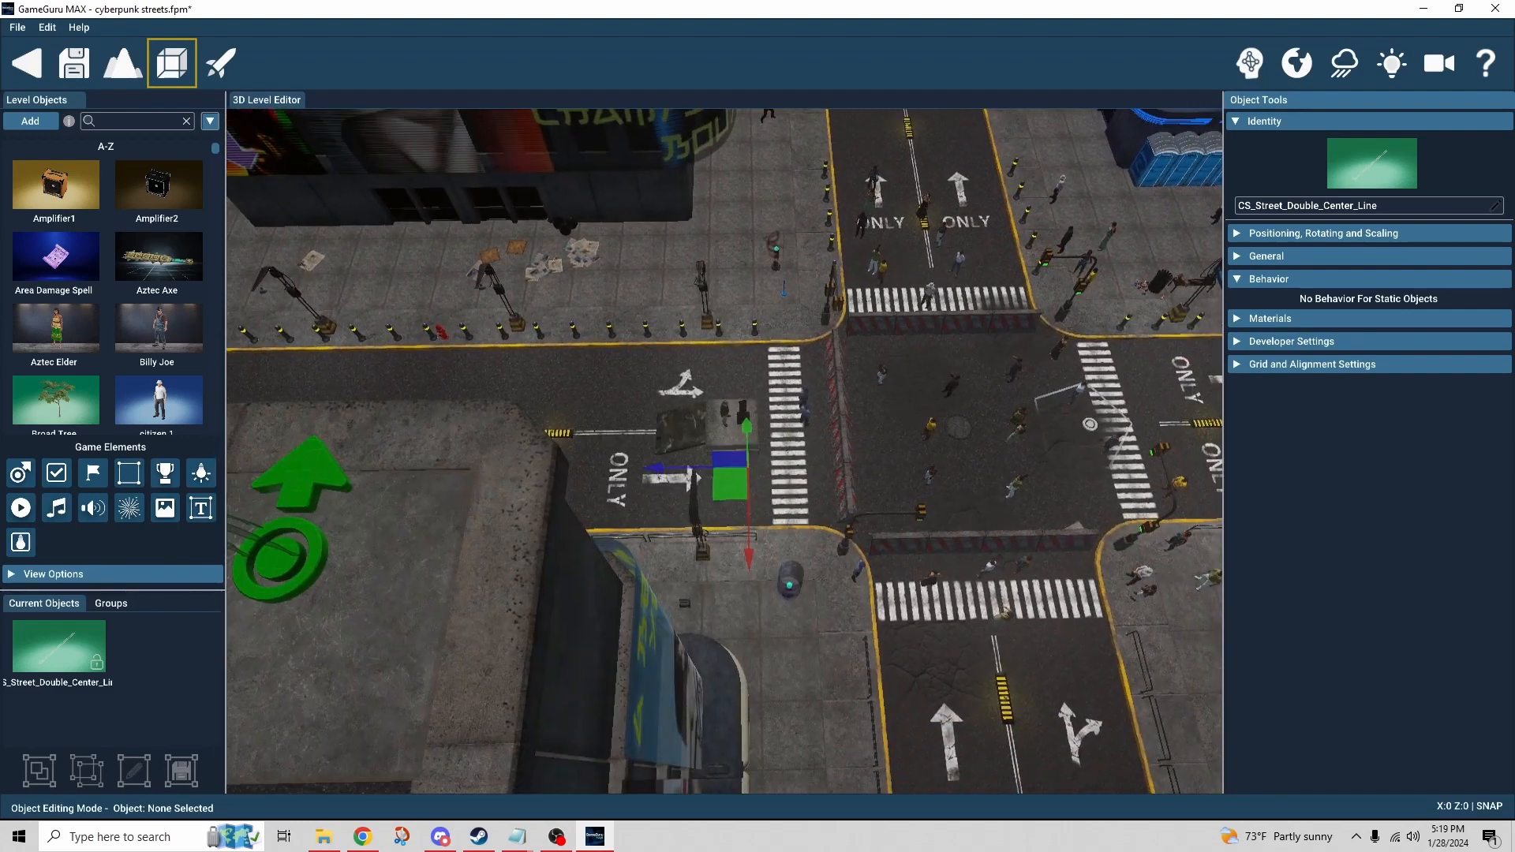
pyautogui.press('a')
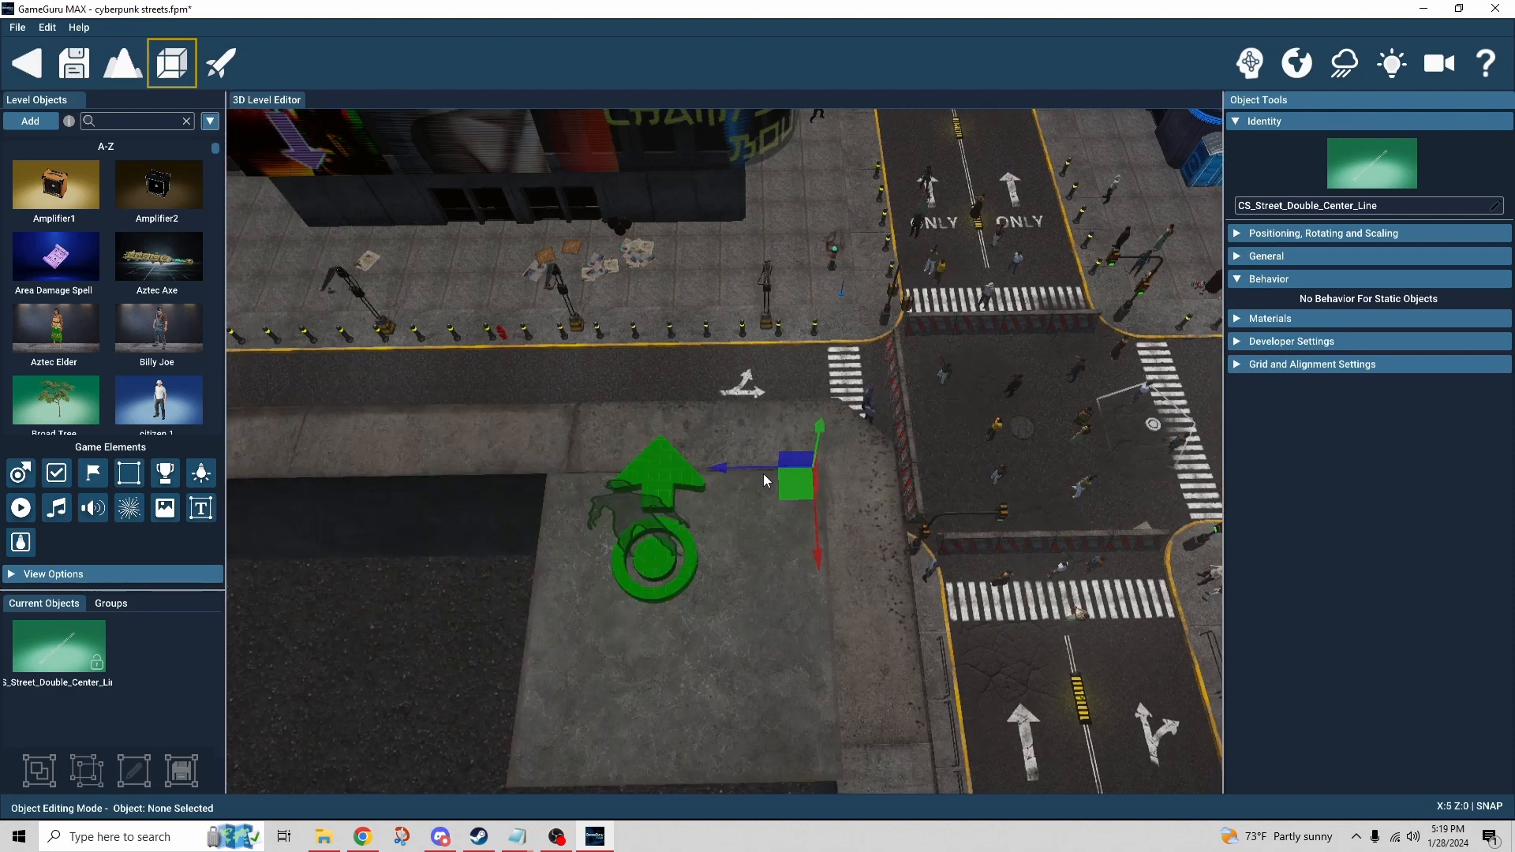
pyautogui.click(756, 515)
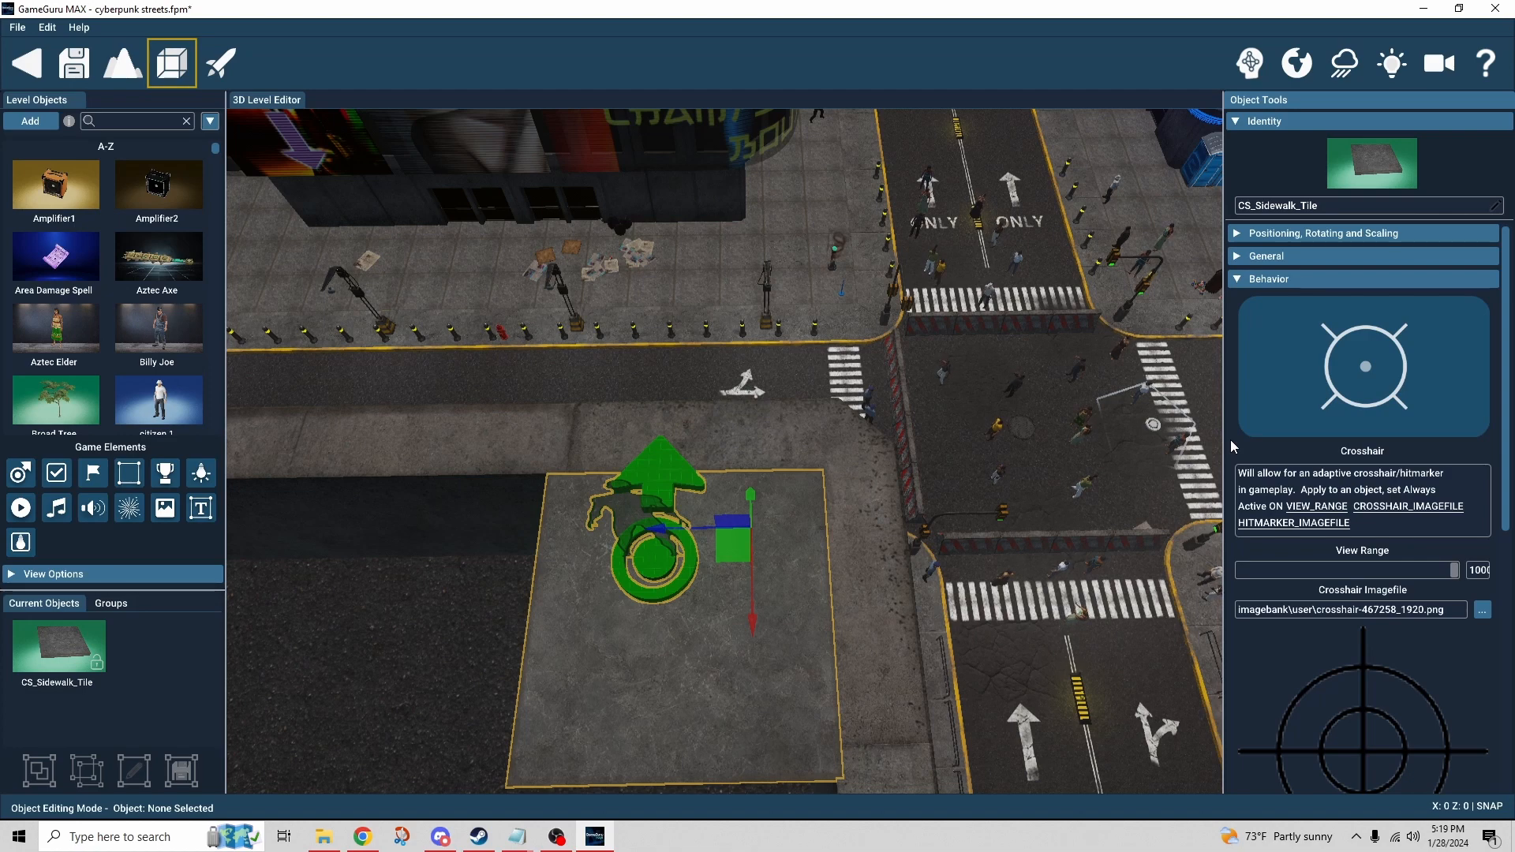
pyautogui.scroll(-3, 1230, 445)
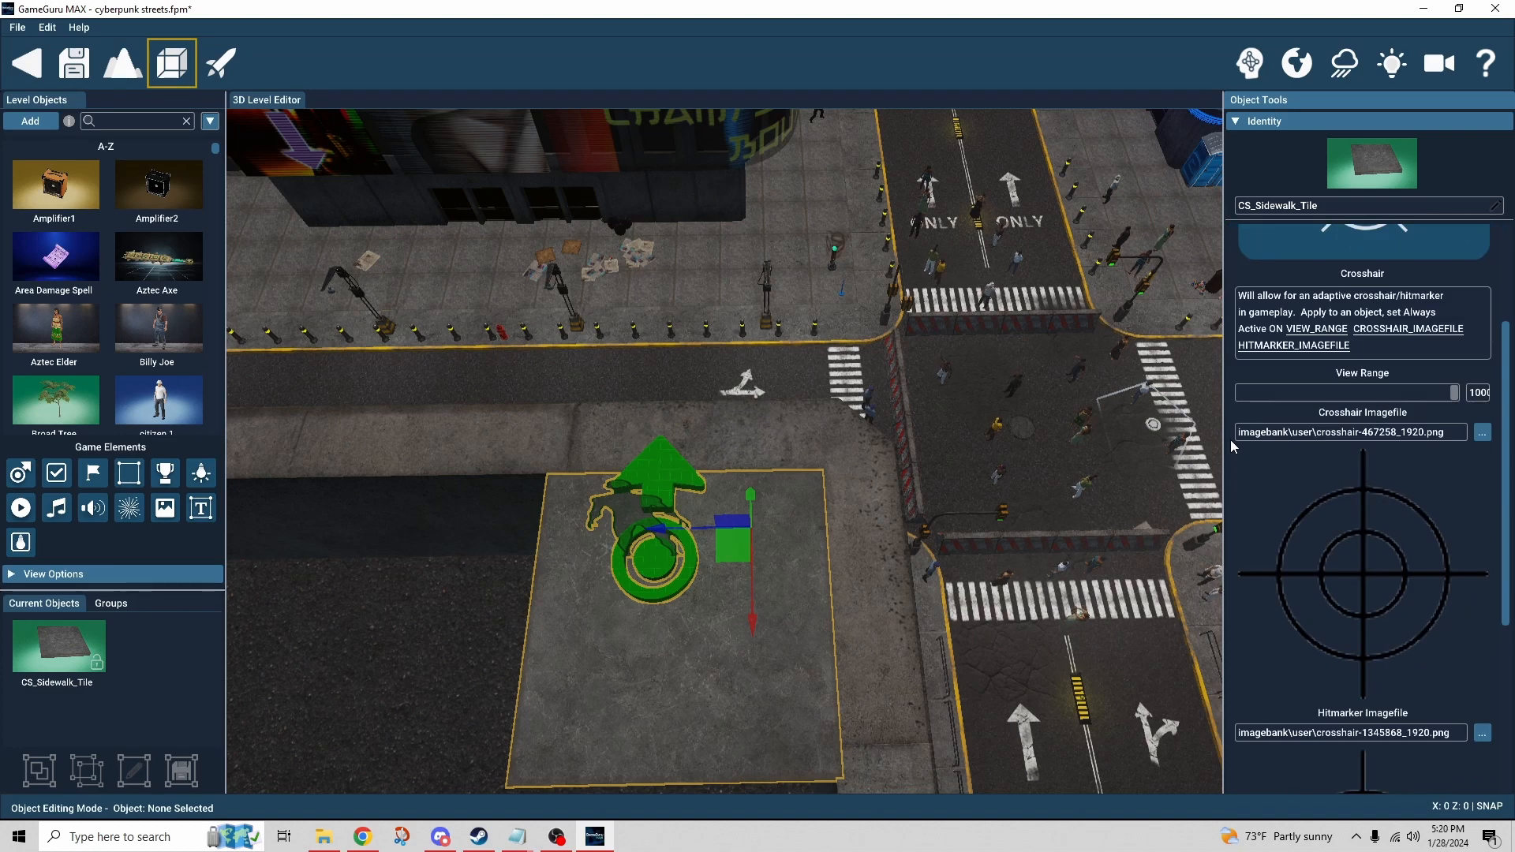
pyautogui.scroll(3, 1231, 445)
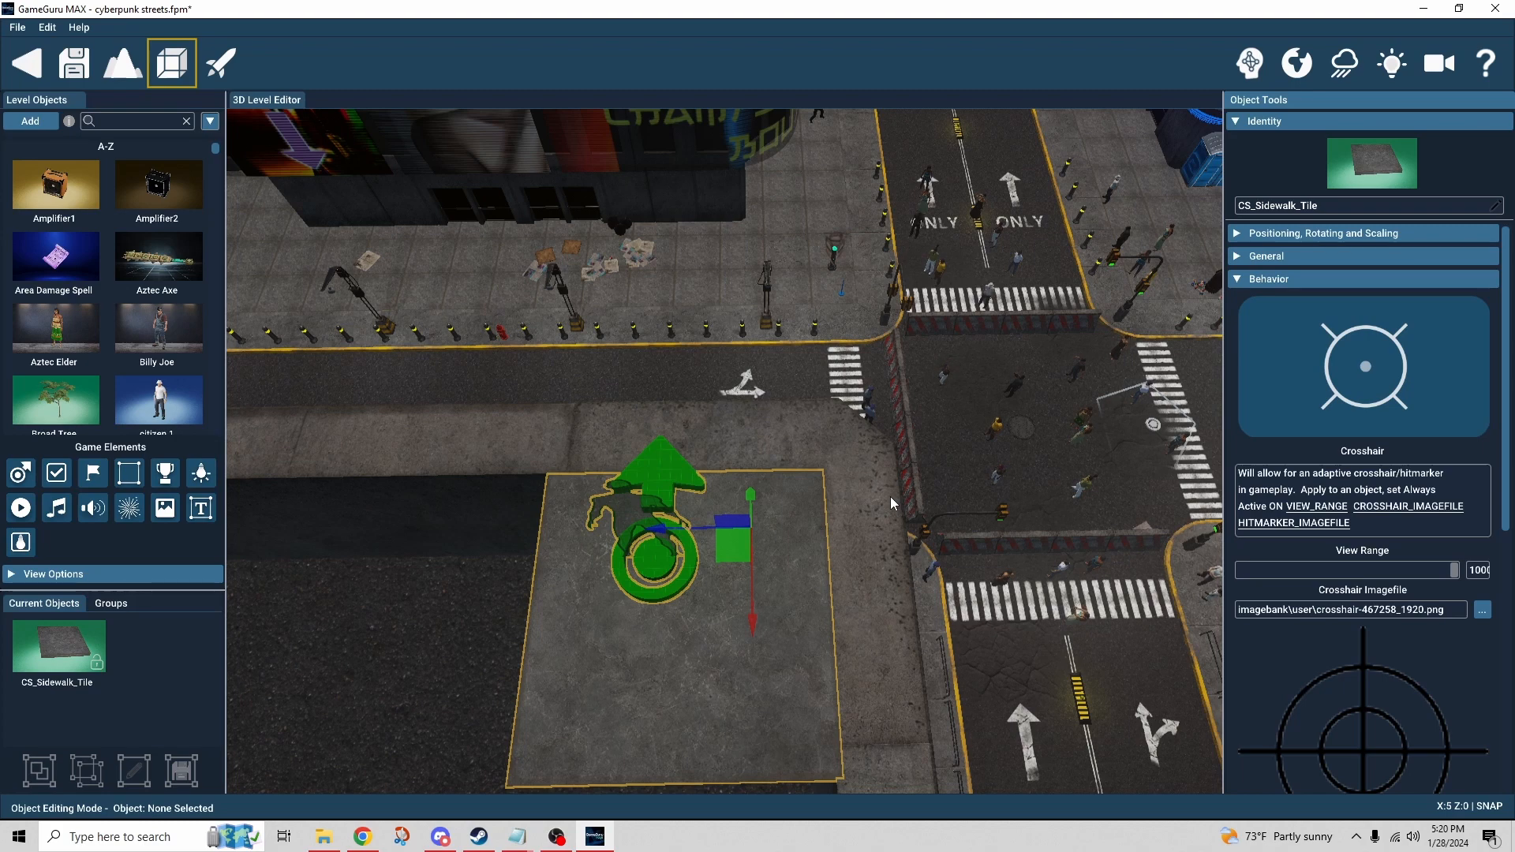
# Step: Turn on Always Active in the sidewalk tile's general settings
pyautogui.click(1255, 256)
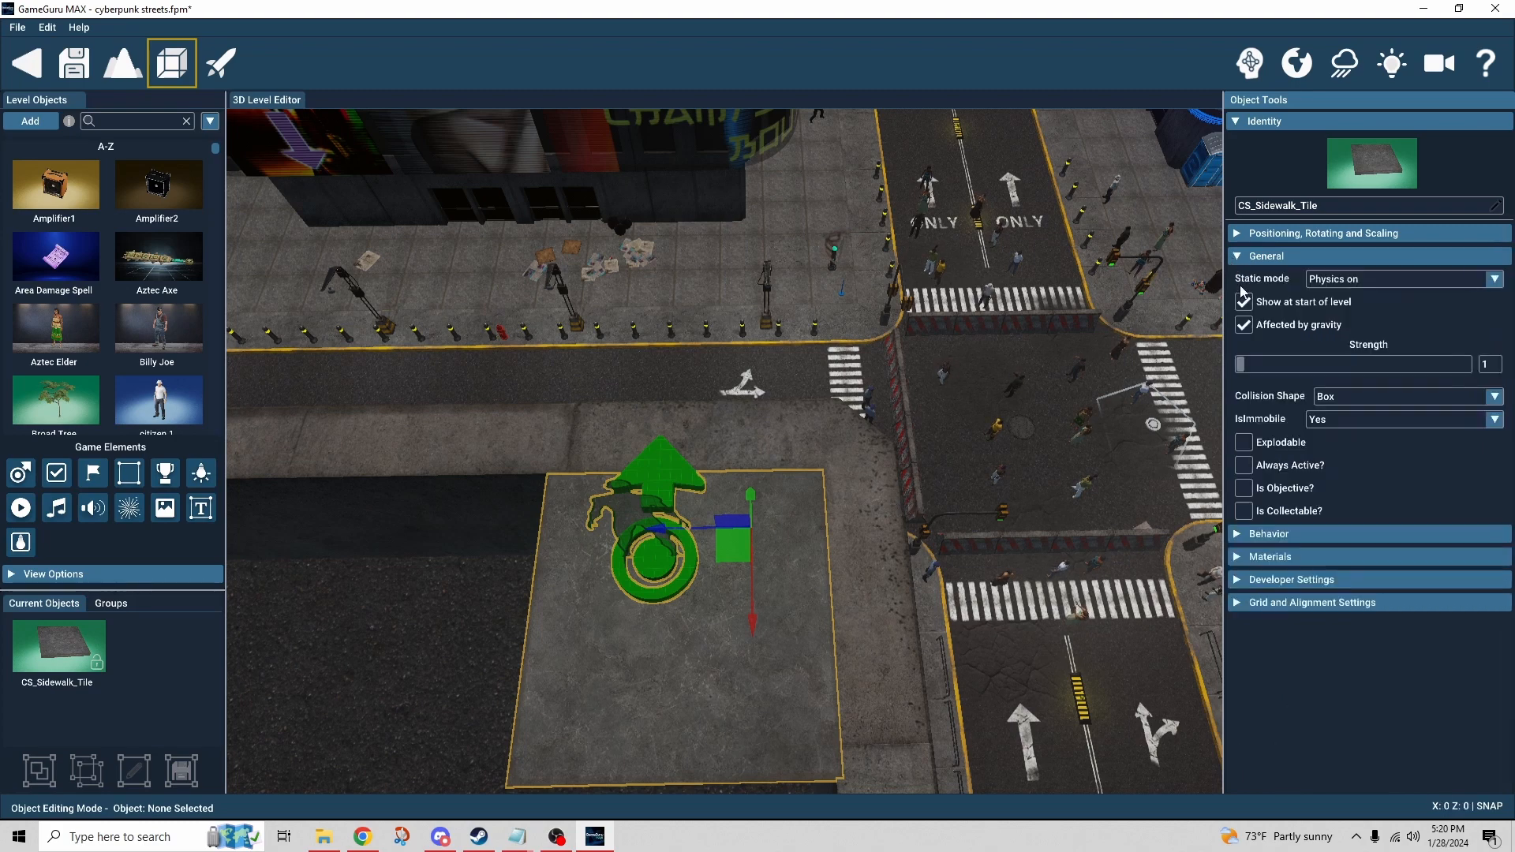
pyautogui.click(1245, 465)
pyautogui.click(1236, 258)
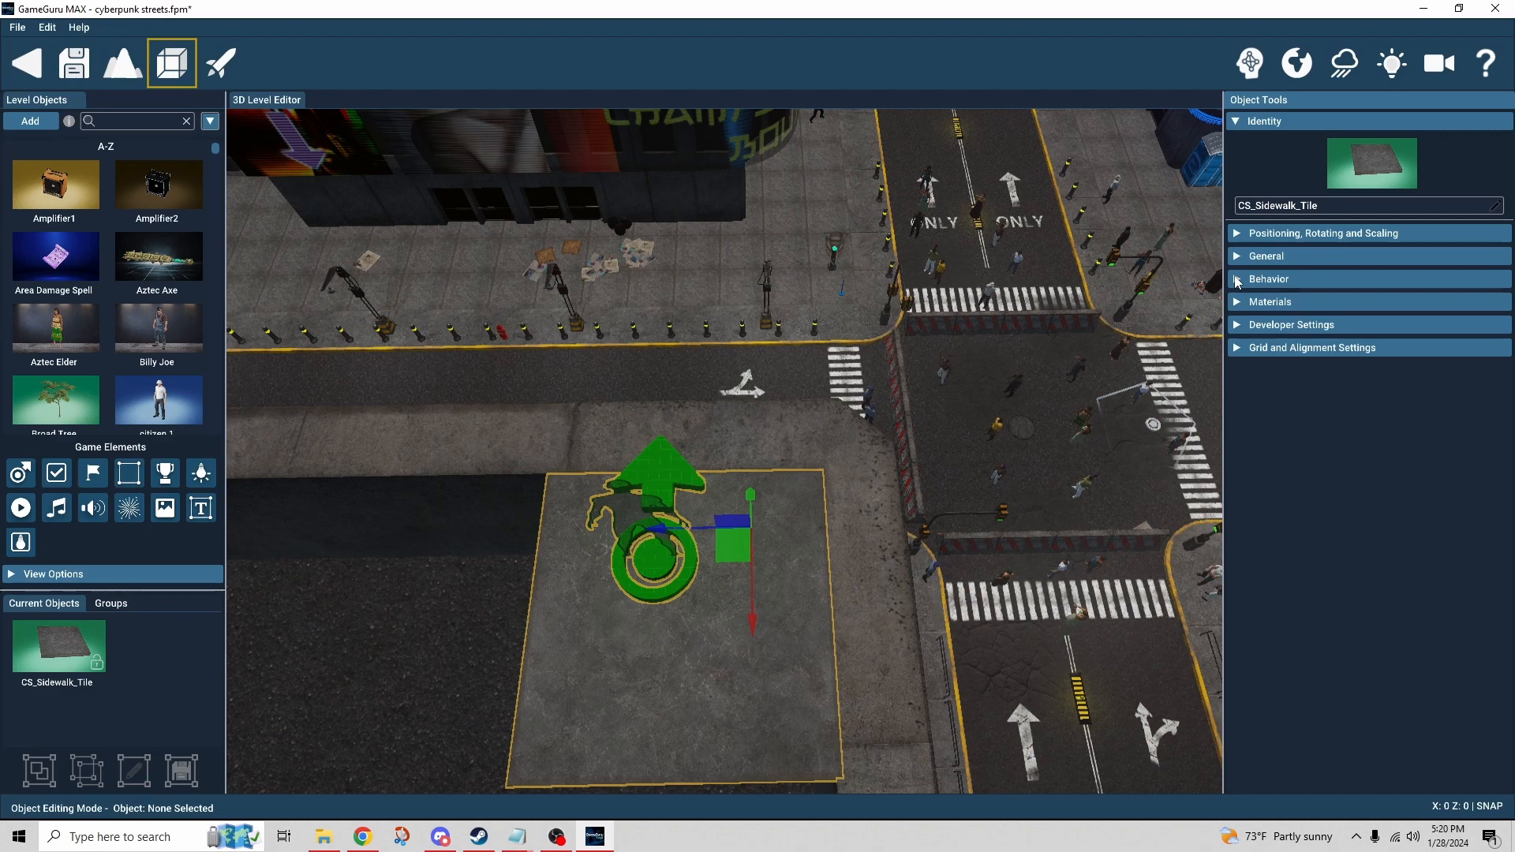
# Step: Examine the sidewalk tile's Crosshair behavior, including the view range, crosshair image file and hitmarker image file
pyautogui.click(1237, 280)
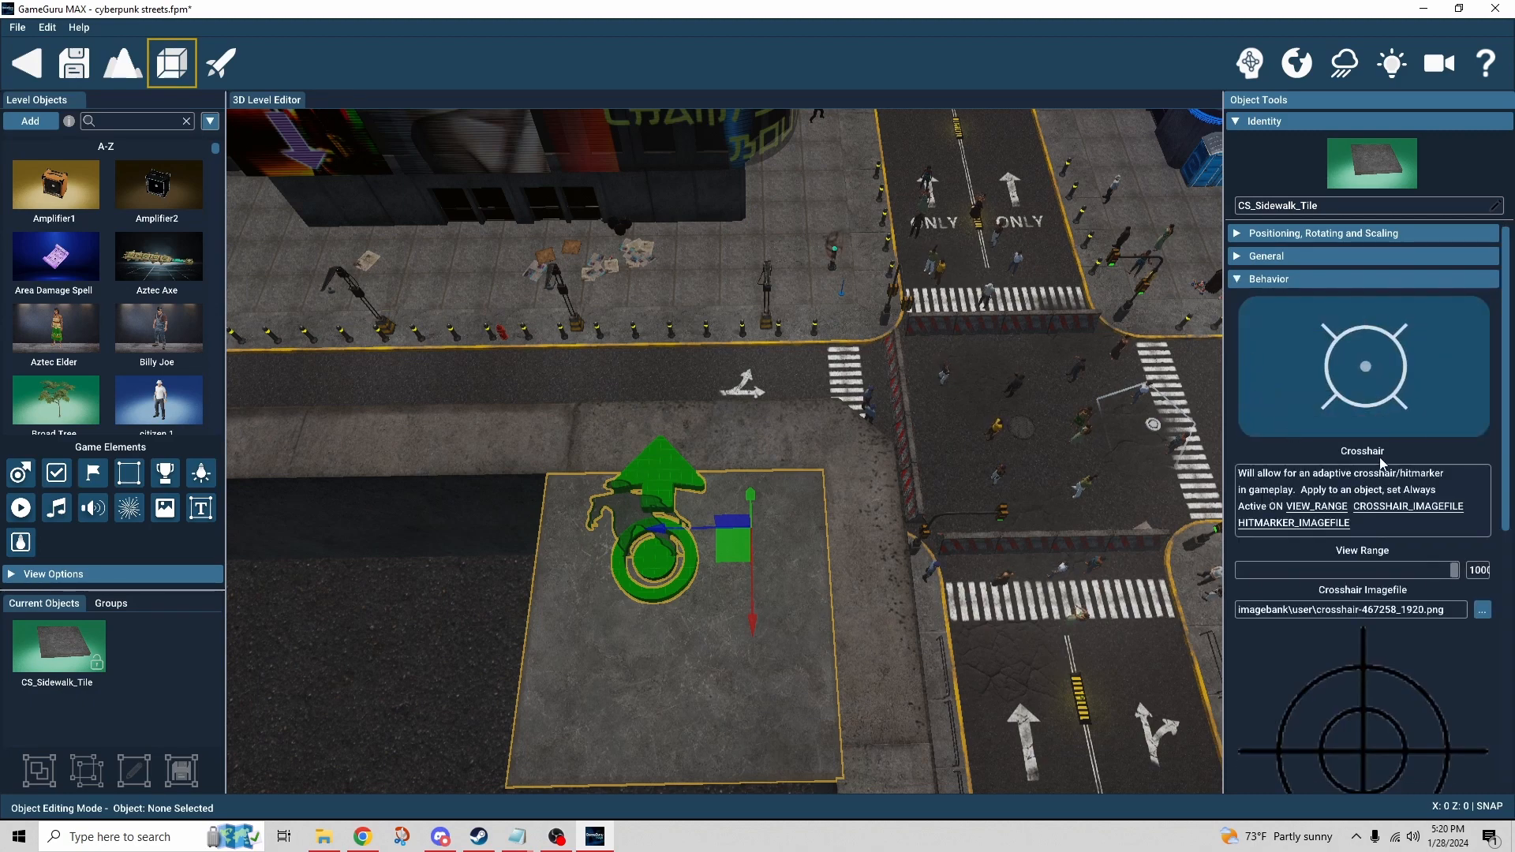
pyautogui.scroll(-1, 1436, 477)
pyautogui.scroll(-1, 1483, 492)
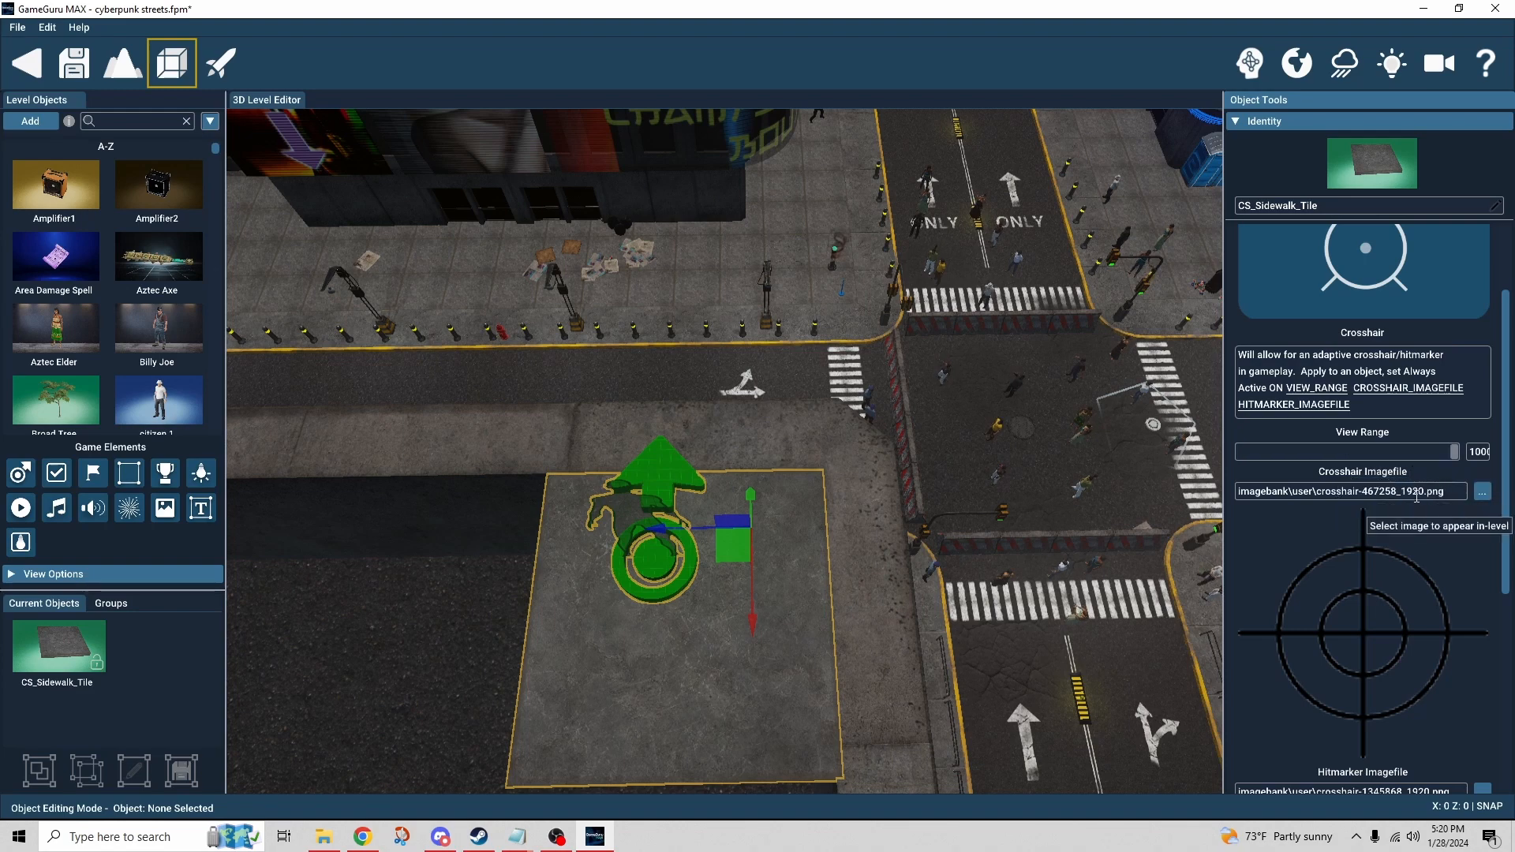
pyautogui.scroll(-1, 1460, 493)
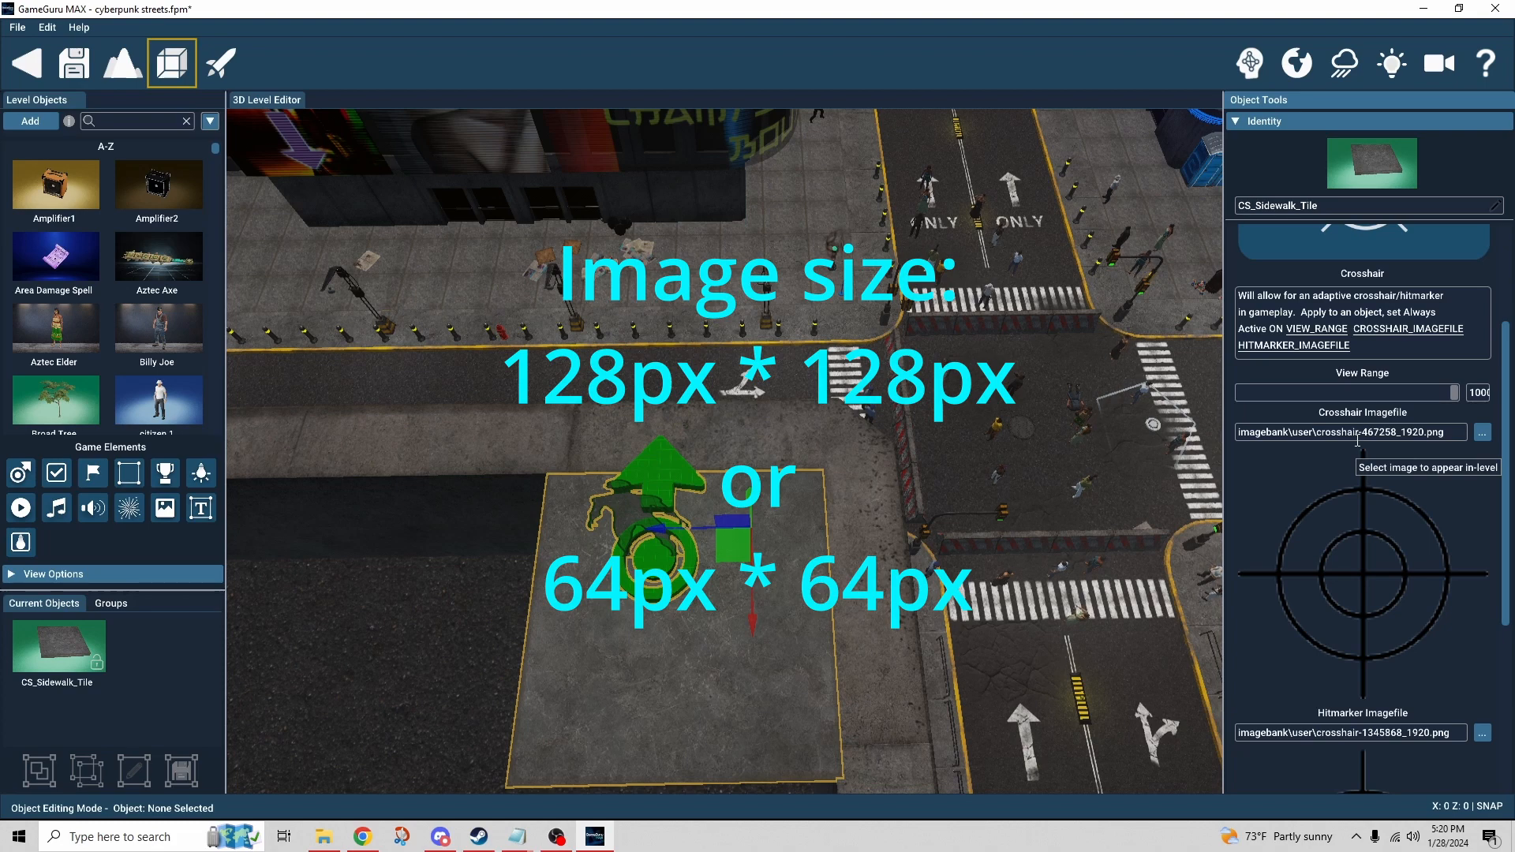
pyautogui.scroll(-4, 1360, 489)
pyautogui.scroll(-1, 1417, 540)
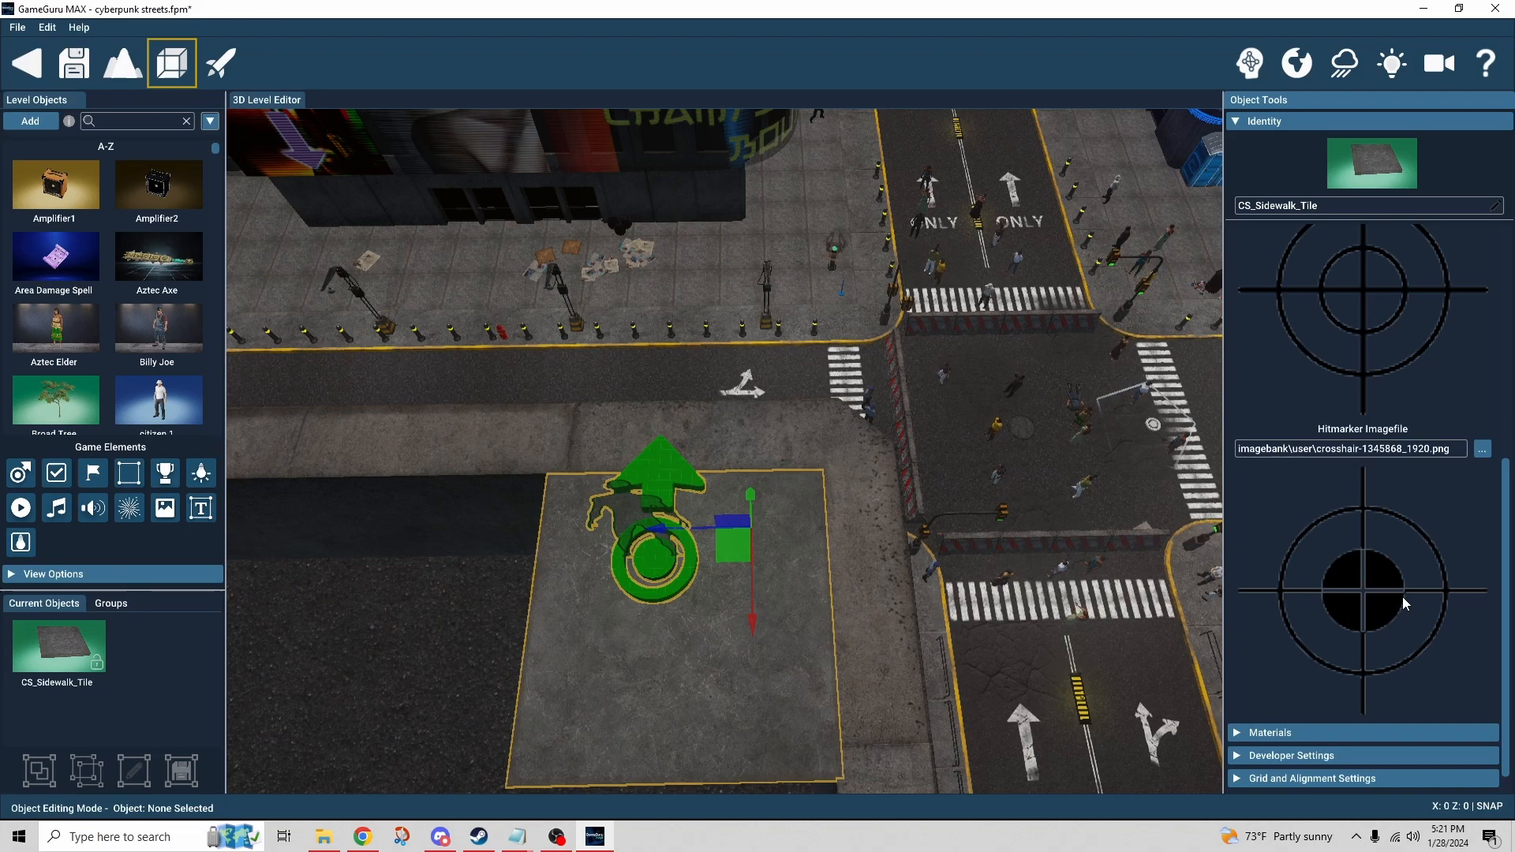
# Step: Select the podium on the street platform to inspect its Npc Monitor behavior, and show the logic connections to the two amplifiers
pyautogui.moveTo(1138, 631); pyautogui.dragTo(840, 632, button='right')
pyautogui.press('w')
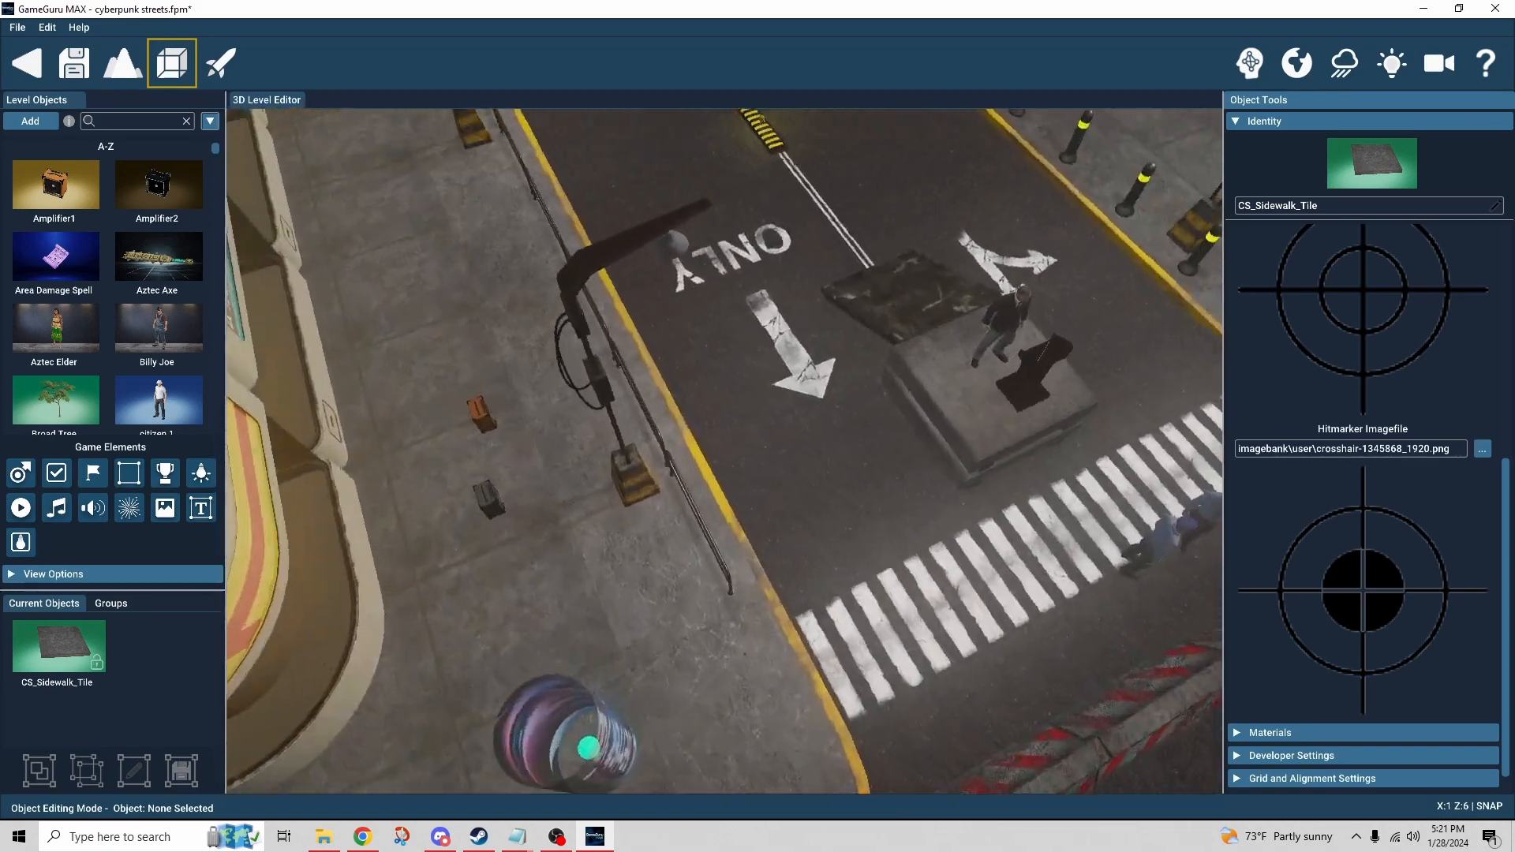
pyautogui.moveTo(1043, 601); pyautogui.dragTo(1039, 604, button='right')
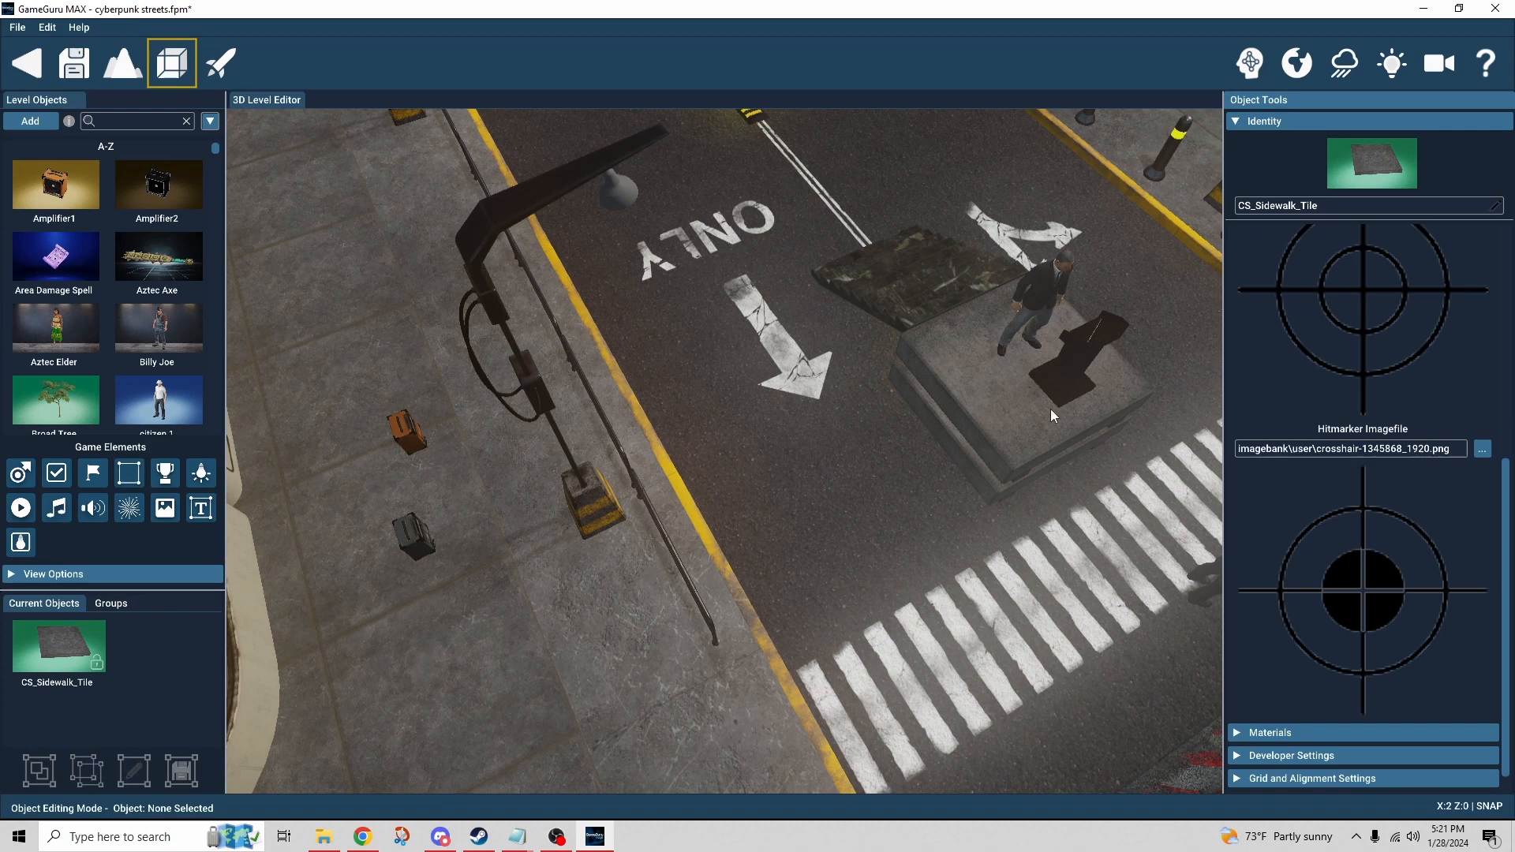
pyautogui.click(1065, 363)
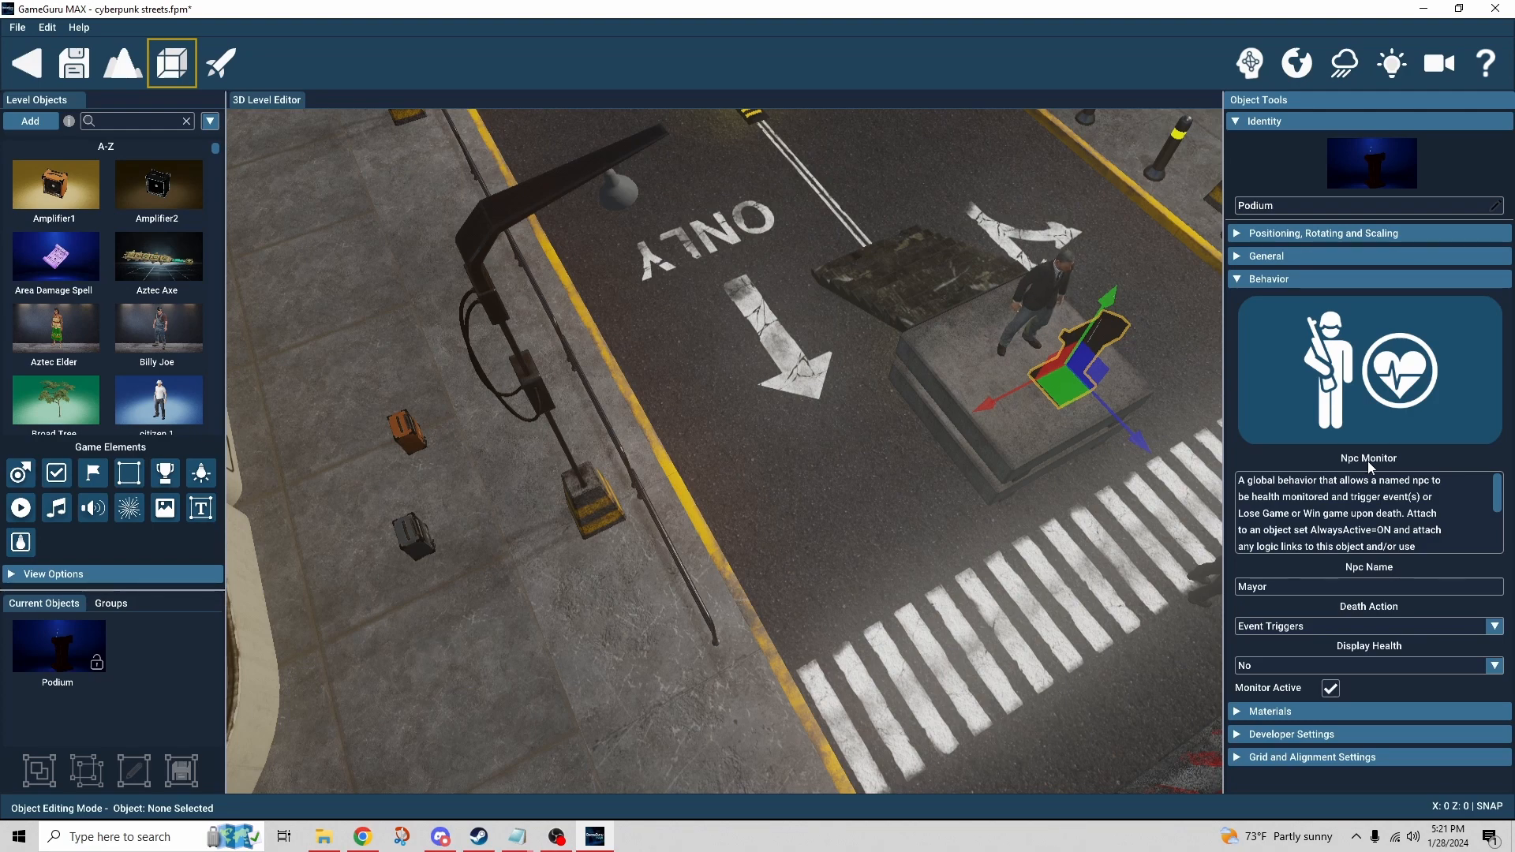
pyautogui.click(1272, 74)
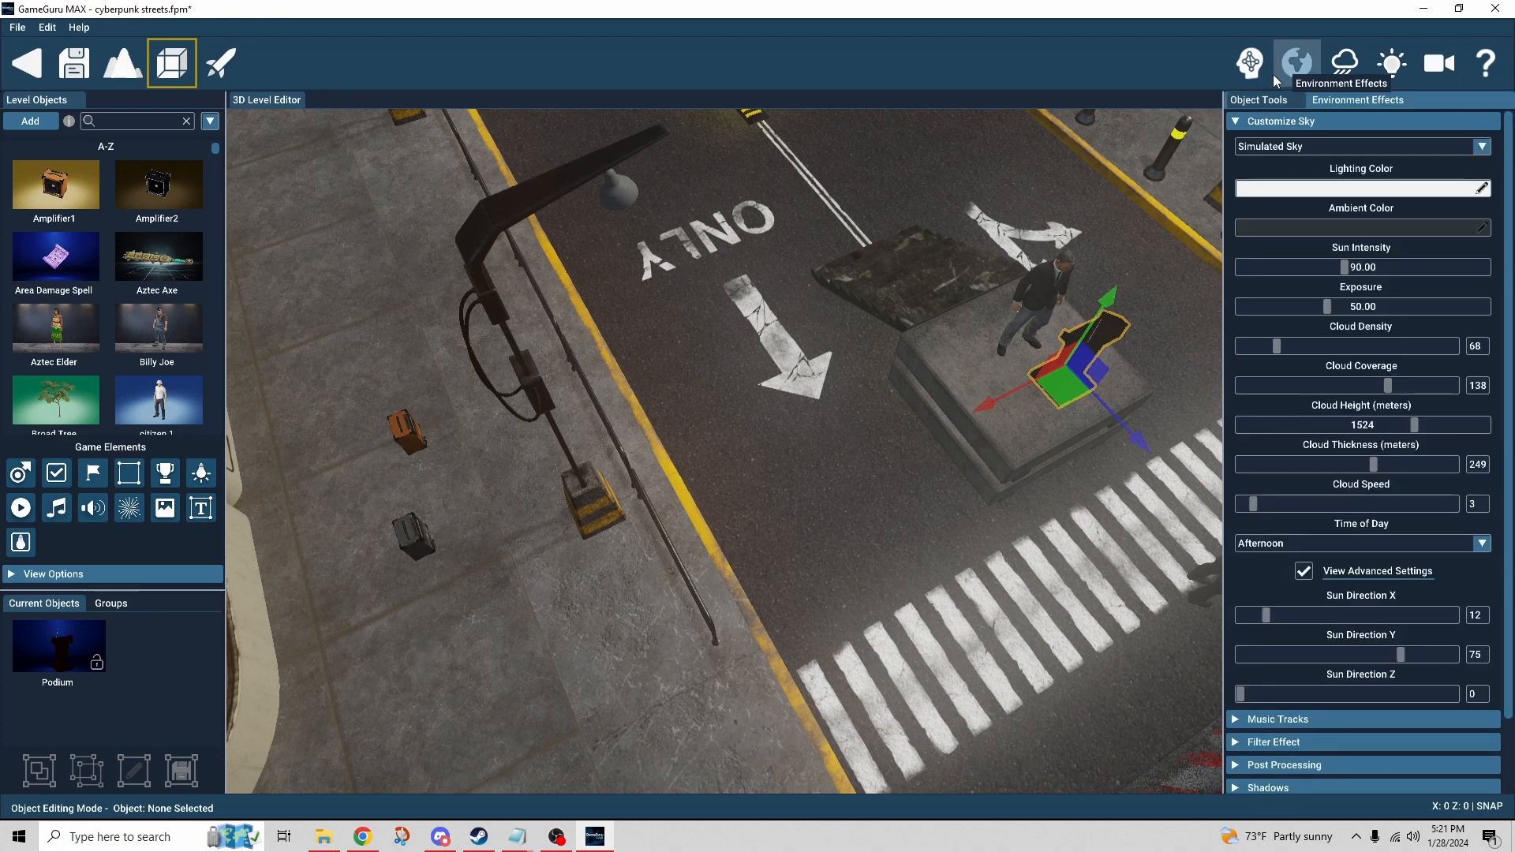
pyautogui.click(1253, 74)
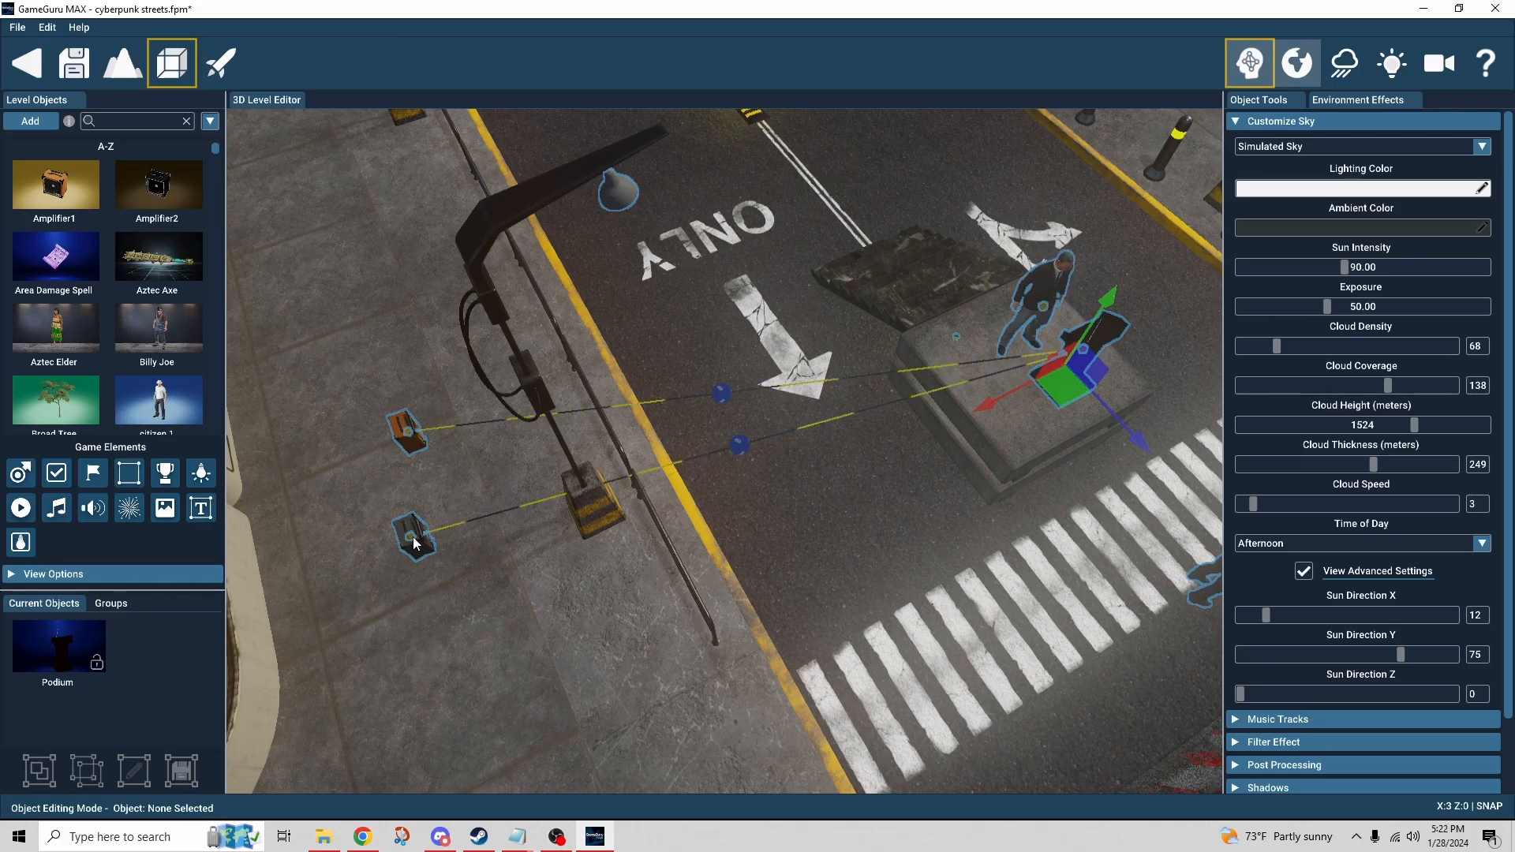
# Step: Return to the rooftop, hide the logic connections, and select the sidewalk tile under the player start marker
pyautogui.moveTo(412, 543)
pyautogui.mouseDown(button='right')
pyautogui.moveTo(599, 537)
pyautogui.moveTo(718, 493)
pyautogui.moveTo(868, 498)
pyautogui.moveTo(860, 466)
pyautogui.moveTo(836, 528)
pyautogui.moveTo(856, 552)
pyautogui.mouseUp(button='right')
pyautogui.press('s')
pyautogui.press('s')
pyautogui.press('a')
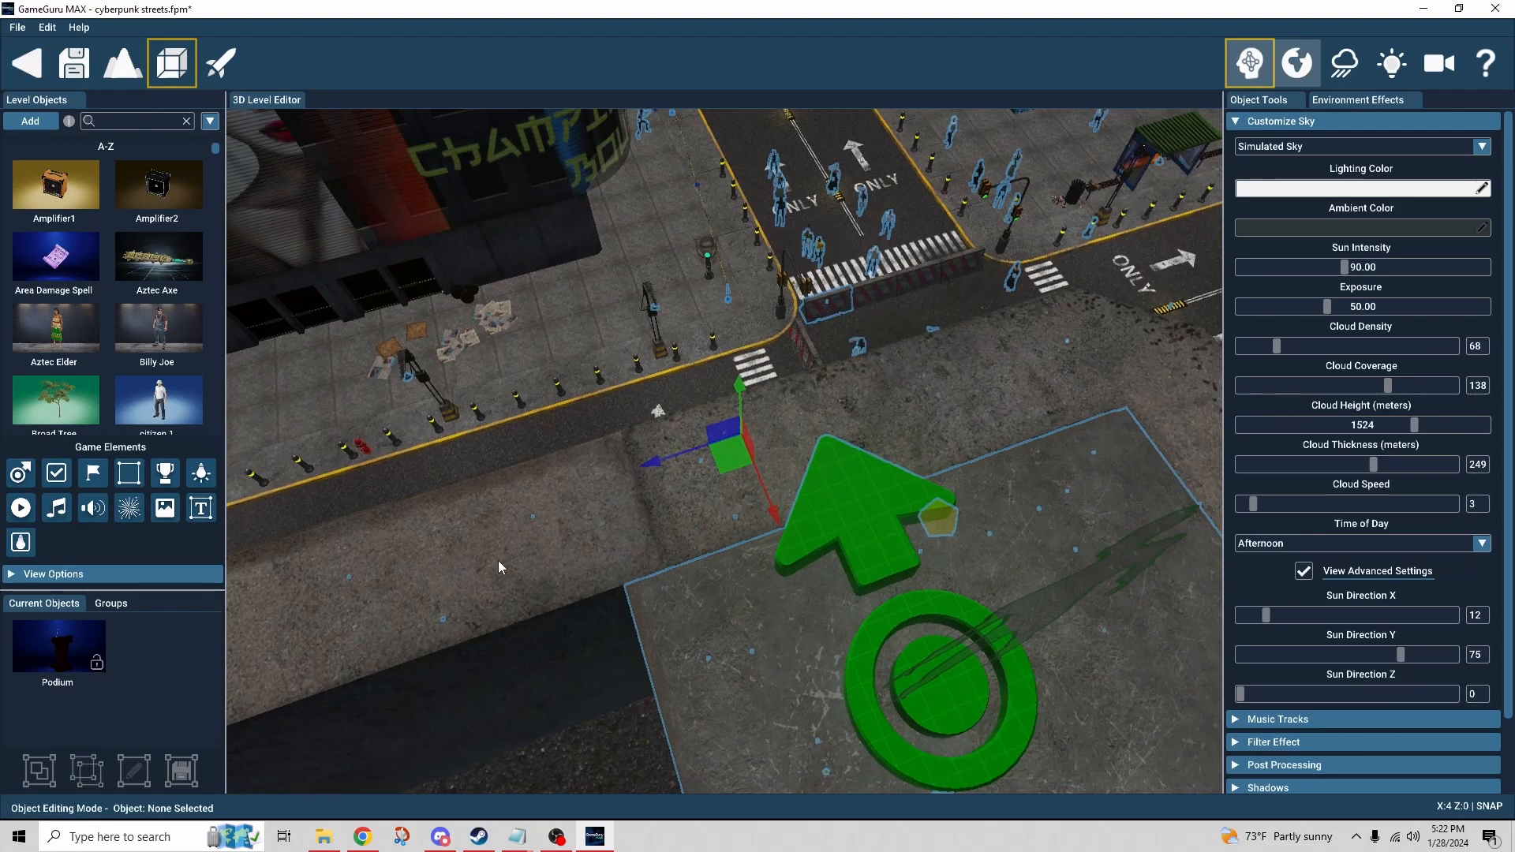
pyautogui.press('s')
pyautogui.press('d')
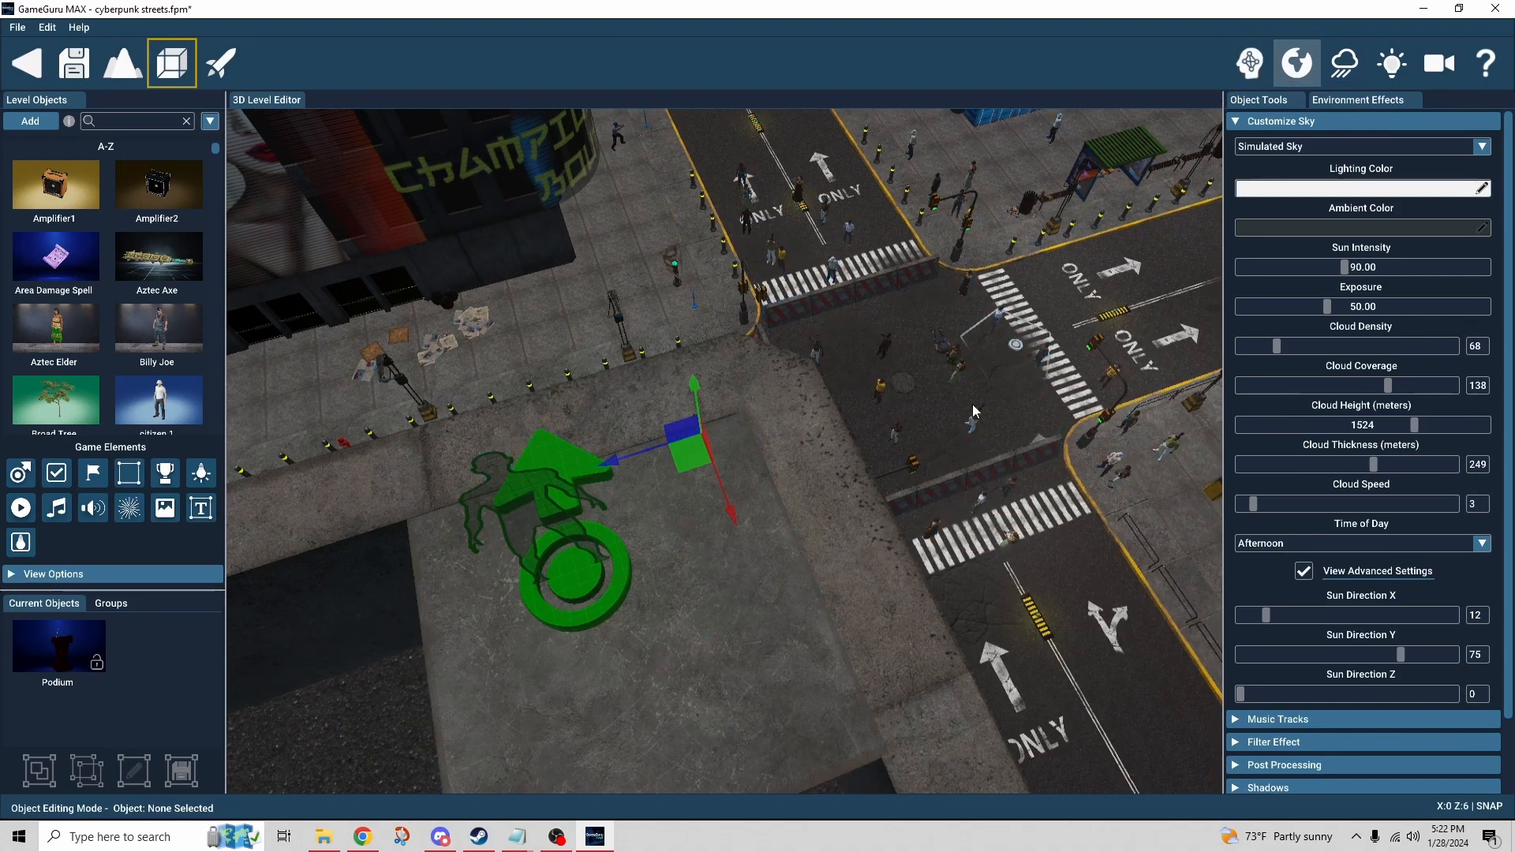
pyautogui.click(725, 509)
pyautogui.moveTo(789, 508)
pyautogui.mouseDown(button='right')
pyautogui.moveTo(754, 506)
pyautogui.moveTo(789, 513)
pyautogui.mouseUp(button='right')
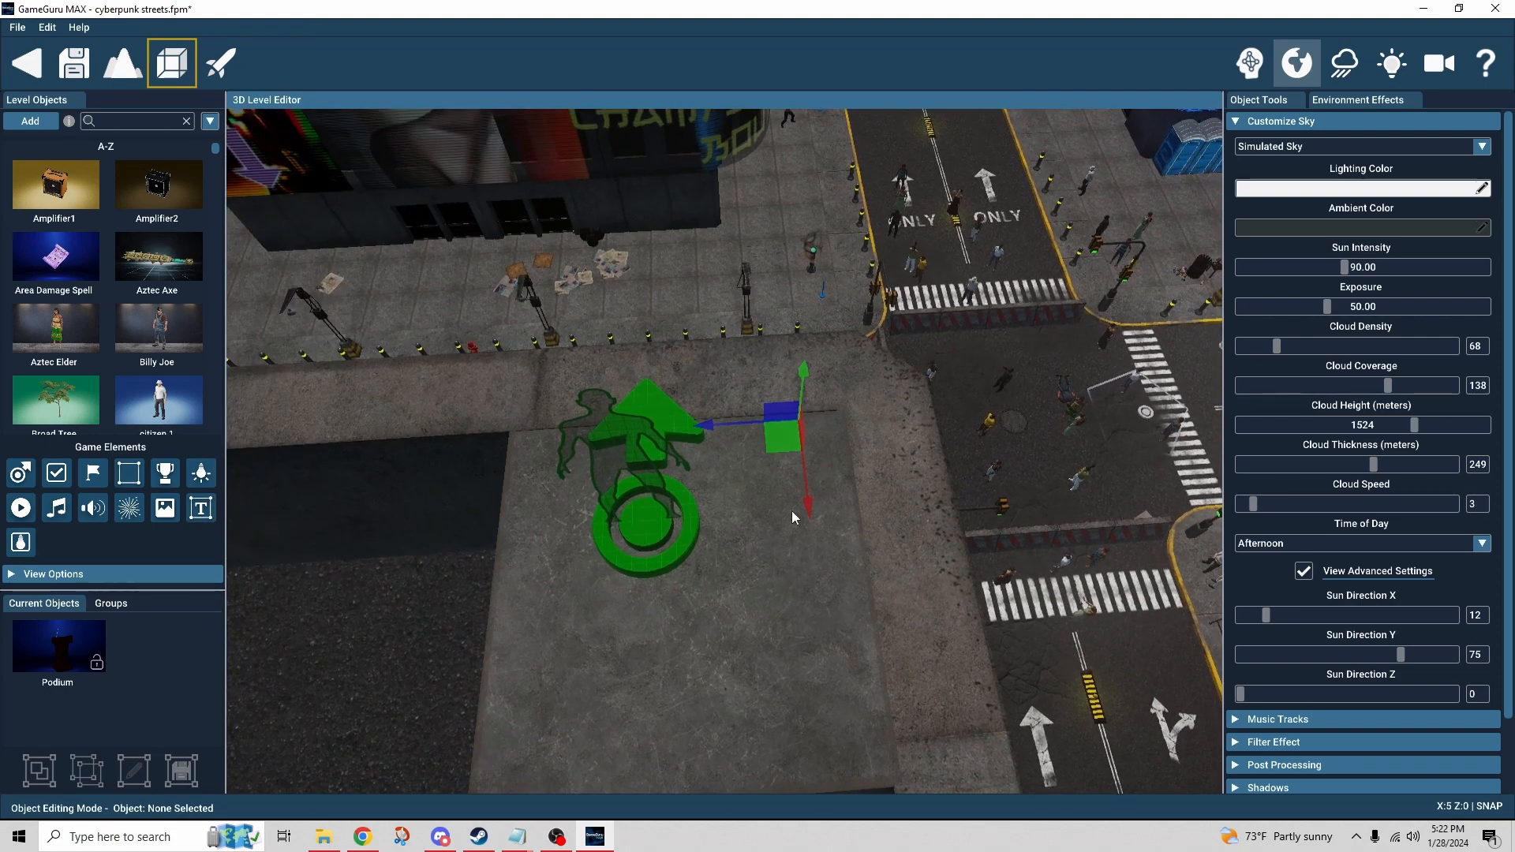